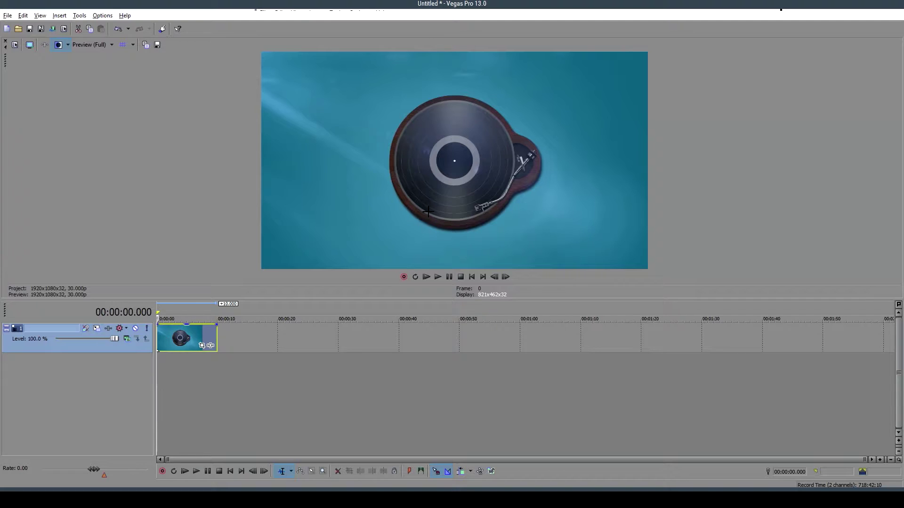
- Preview and rewind the record-player clip, then bring up the Video FX plug-in window
left_click(437, 278)
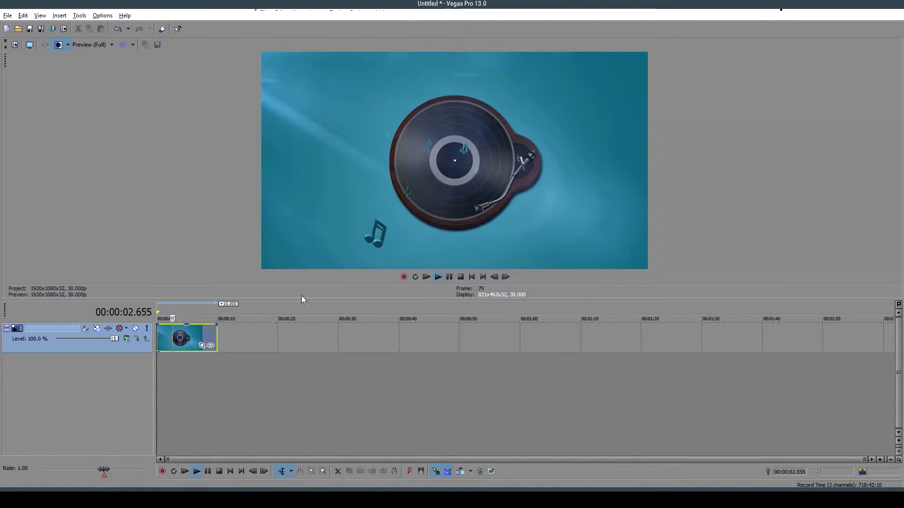
left_click(450, 276)
left_click(157, 305)
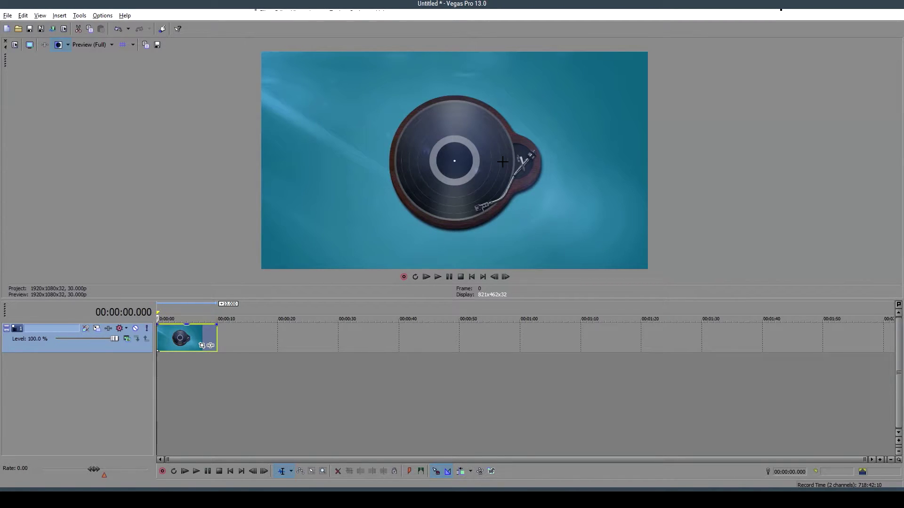
left_click(45, 17)
mouse_move(53, 113)
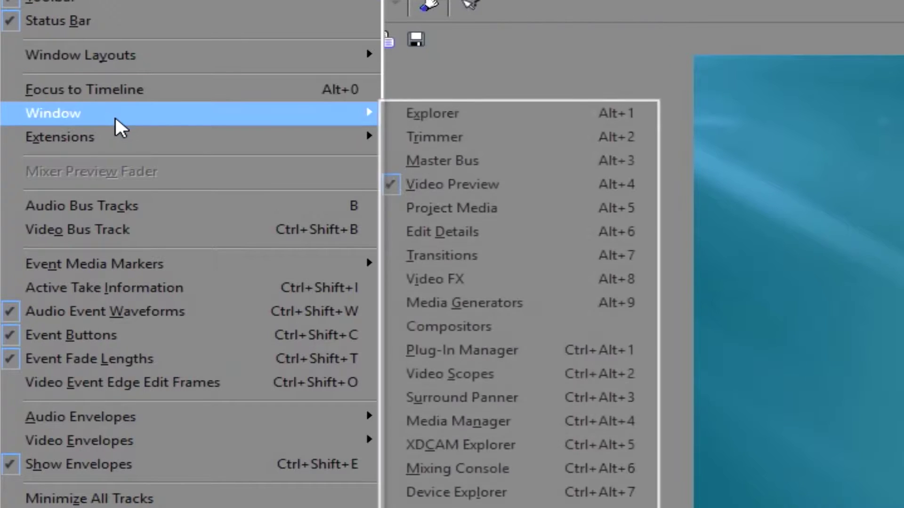
left_click(524, 283)
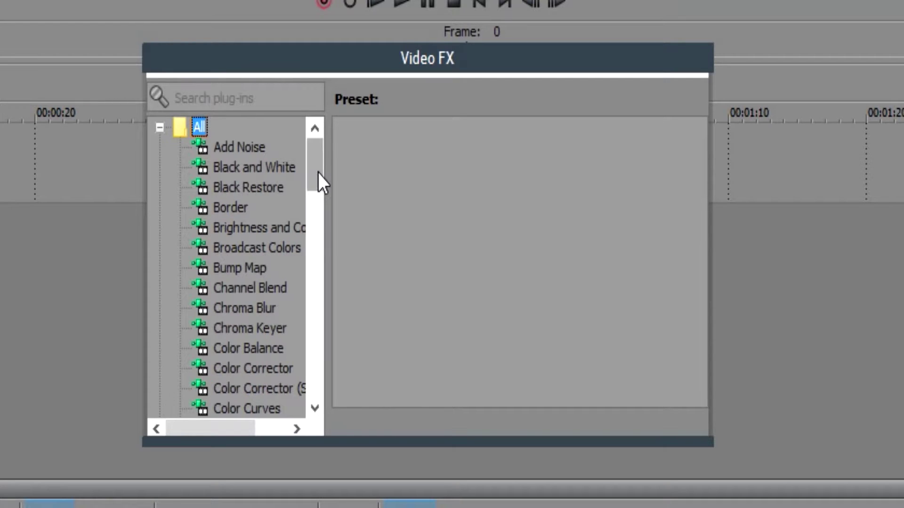
left_click_drag(318, 173, 295, 362)
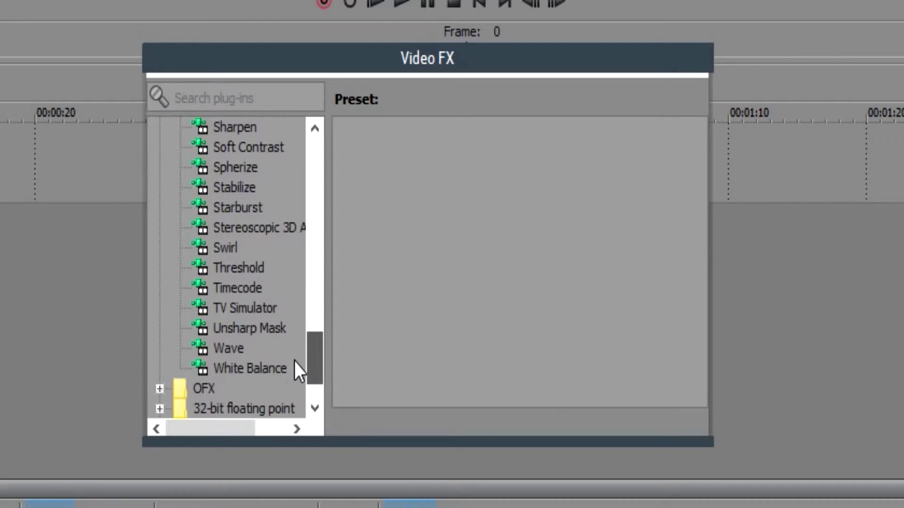
- Apply TV Simulator's TV Look preset to the turntable clip and play it back
left_click(218, 309)
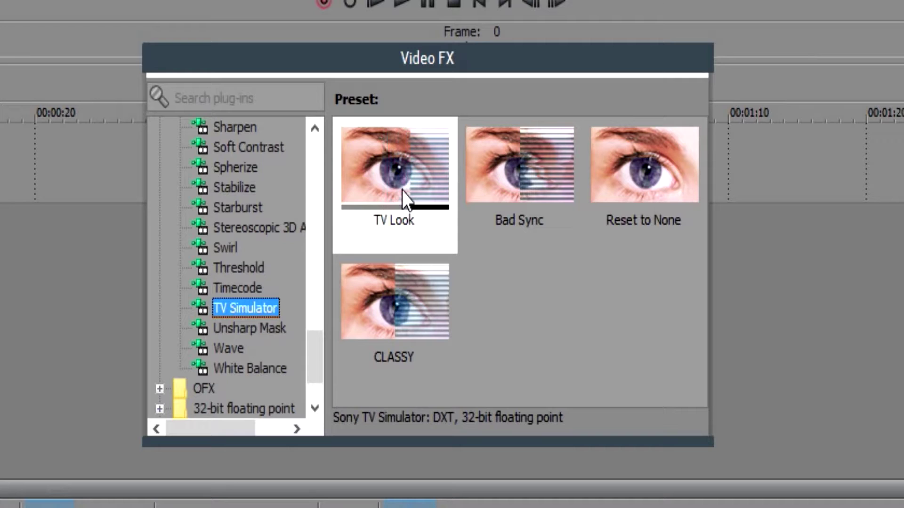
mouse_move(404, 199)
left_mouse_down()
mouse_move(110, 199)
mouse_move(187, 338)
left_mouse_up()
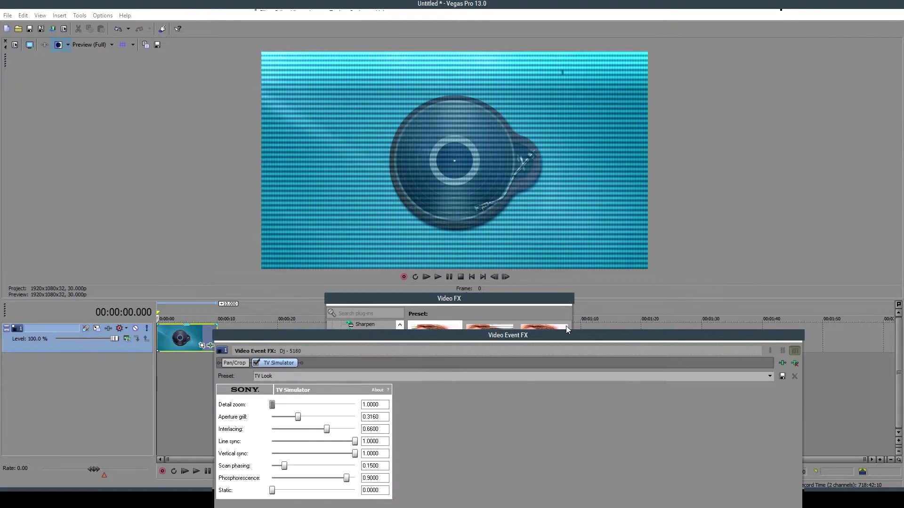
left_click_drag(566, 341, 588, 293)
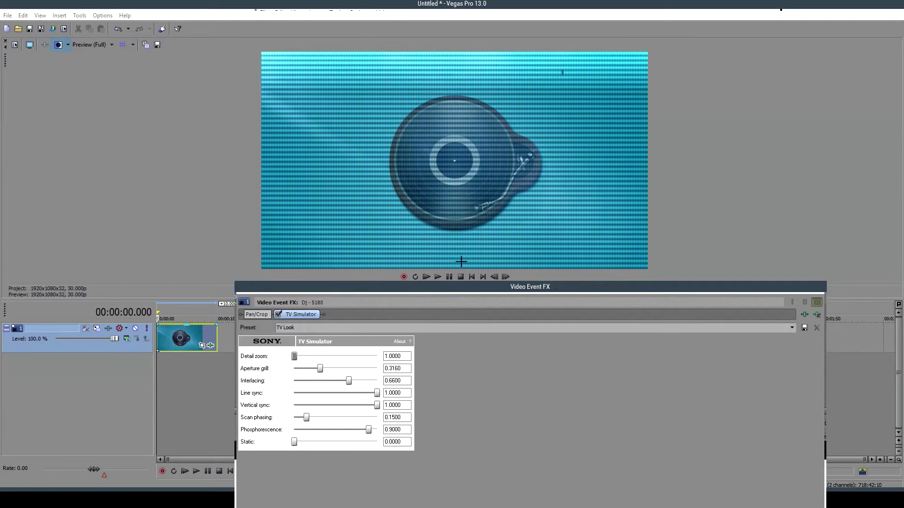
left_click(438, 276)
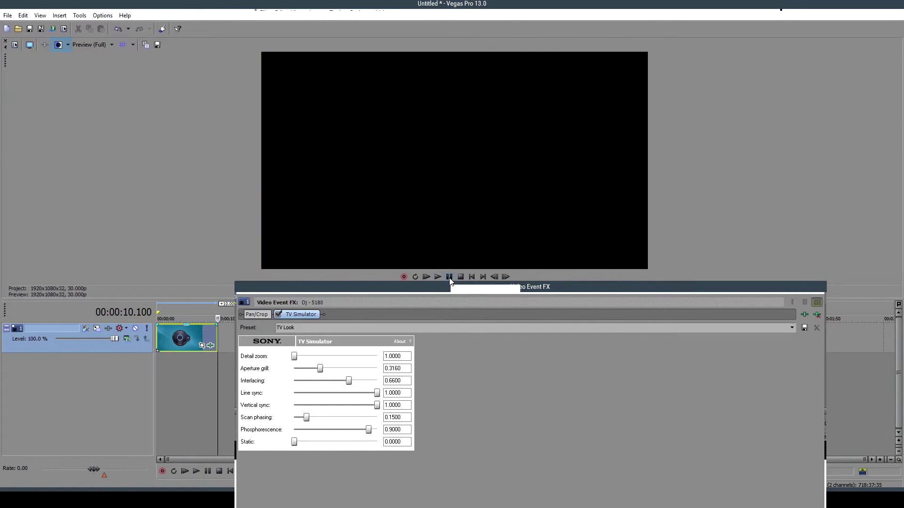
- Jump to the clip start and change TV Simulator Line sync from 1.0 to 0.84
key("ctrl+Home")
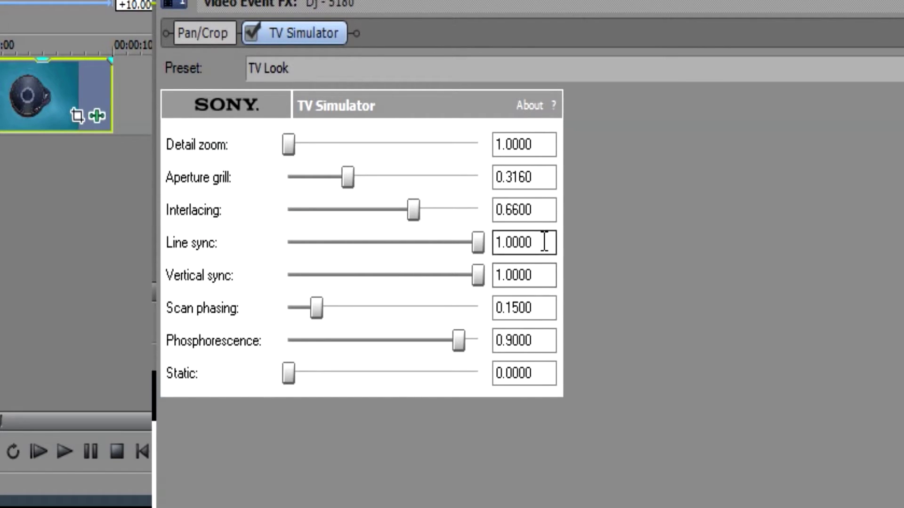
left_click_drag(545, 242, 495, 241)
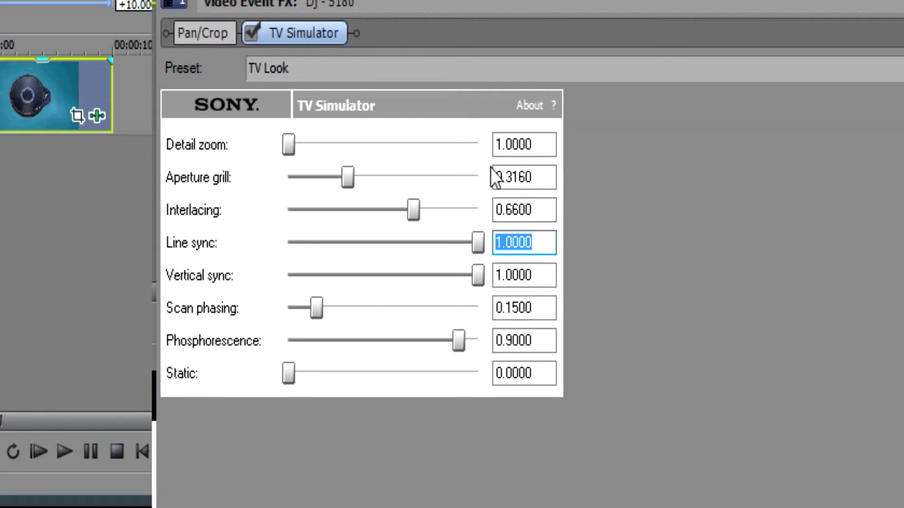
key("BackSpace")
type(".84")
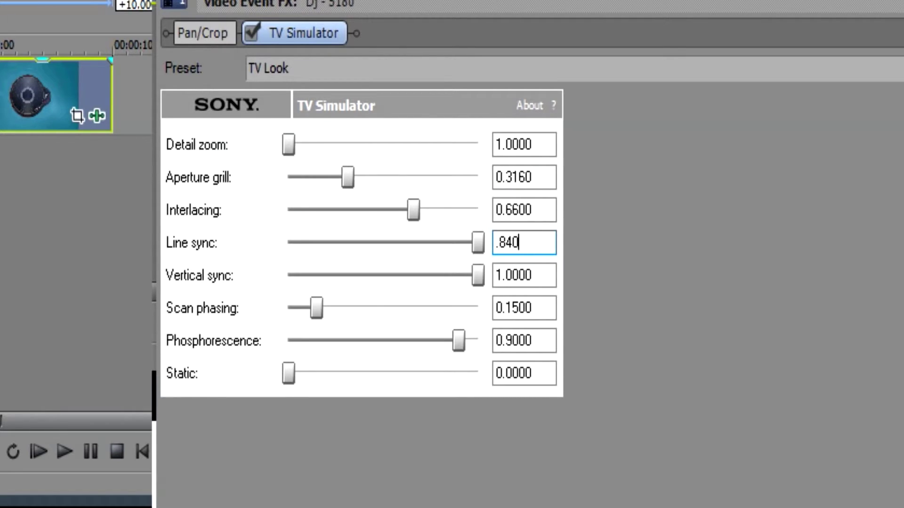
left_click(551, 210)
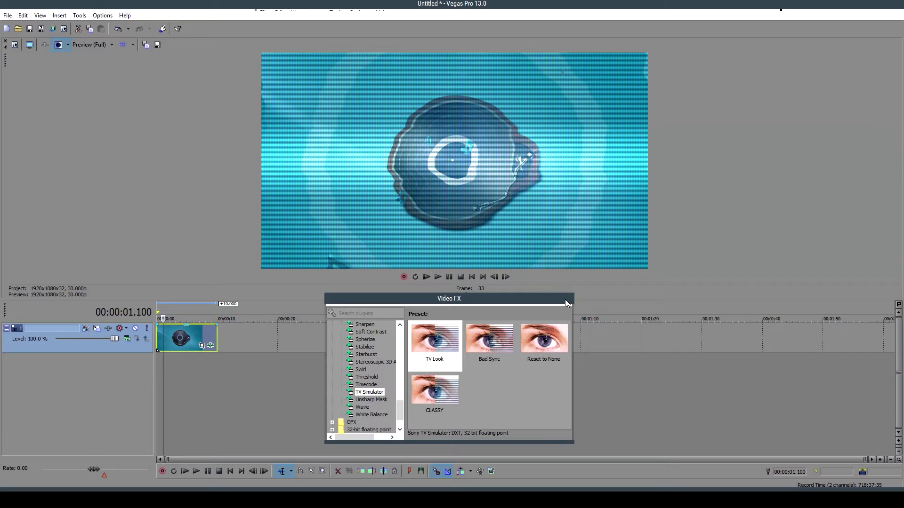
- Close the Video FX window and preview the wobbling scanlines, pausing partway through
left_click(566, 300)
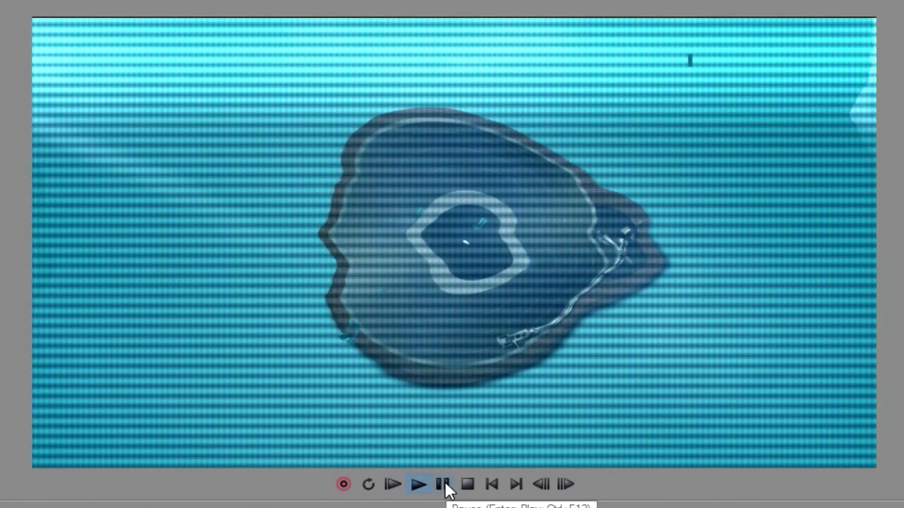
left_click(441, 483)
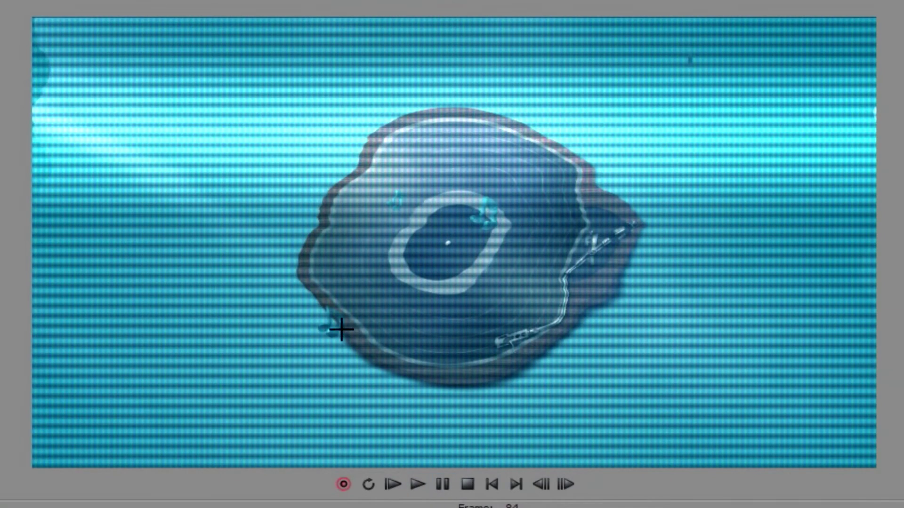